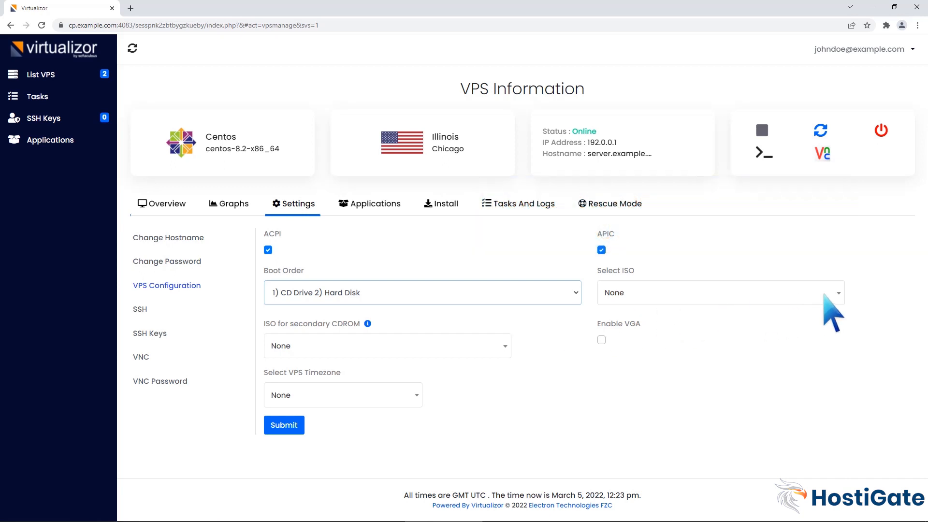
- Mount CentOS-8.5.2111-x86_64-dvd1.iso on the VPS and save the configuration
click(839, 293)
click(725, 388)
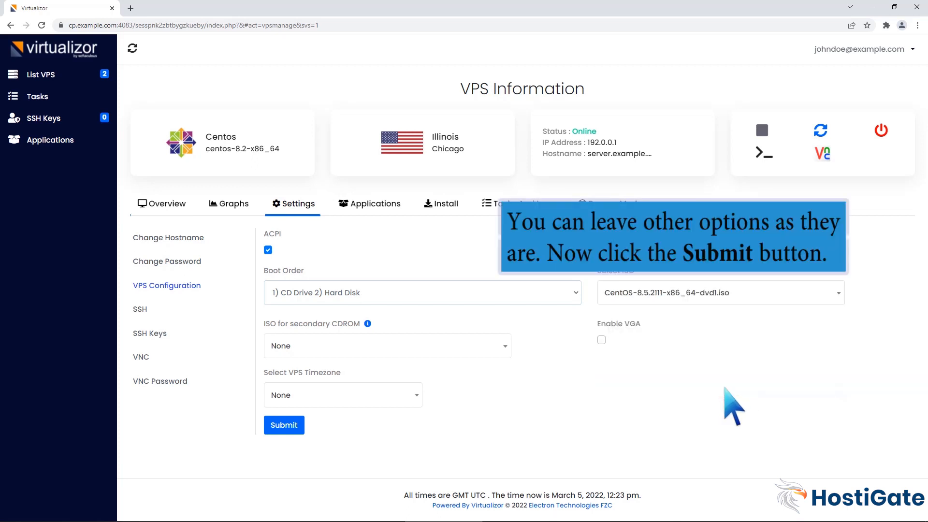
click(284, 426)
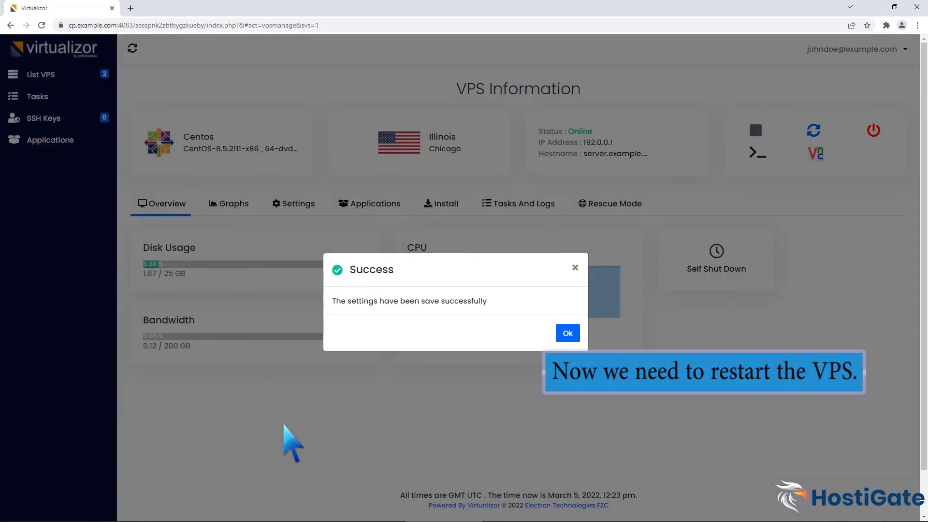
click(568, 333)
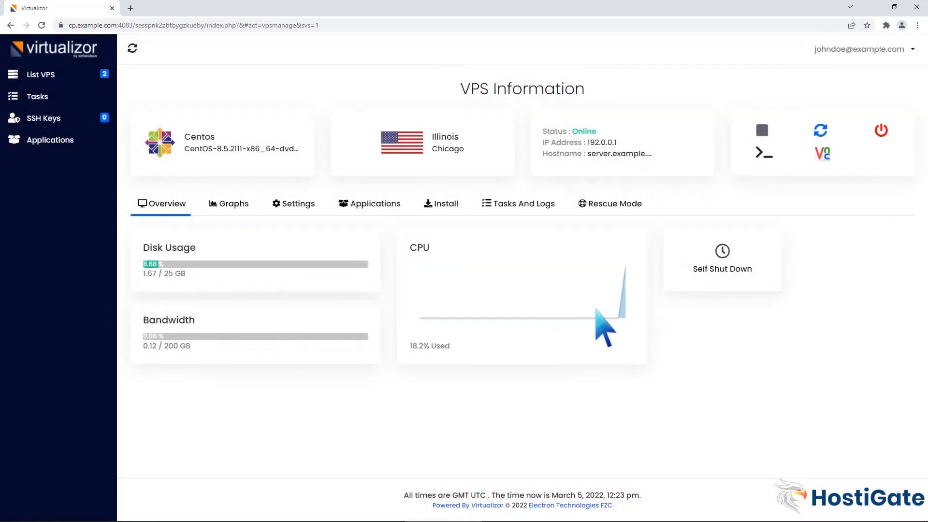
- Restart the VPS and bring up its VNC connection details
click(820, 130)
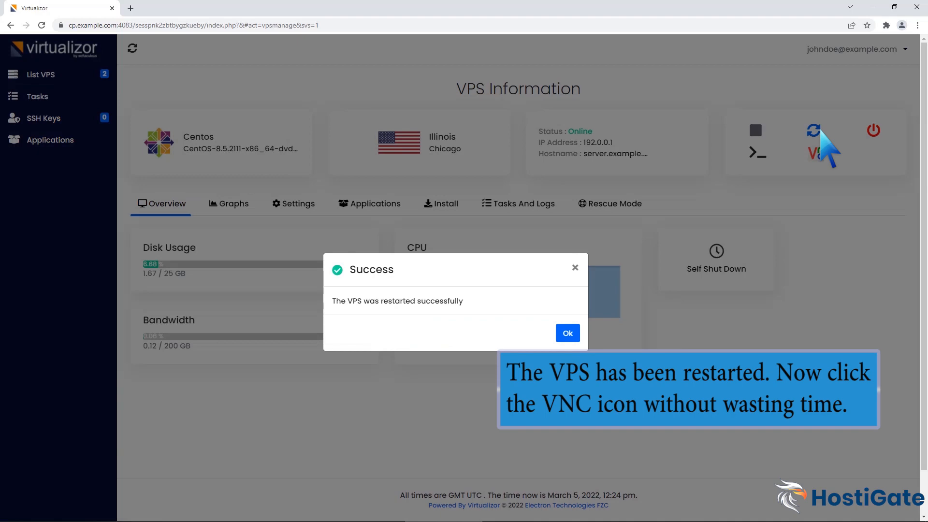
click(567, 332)
click(822, 153)
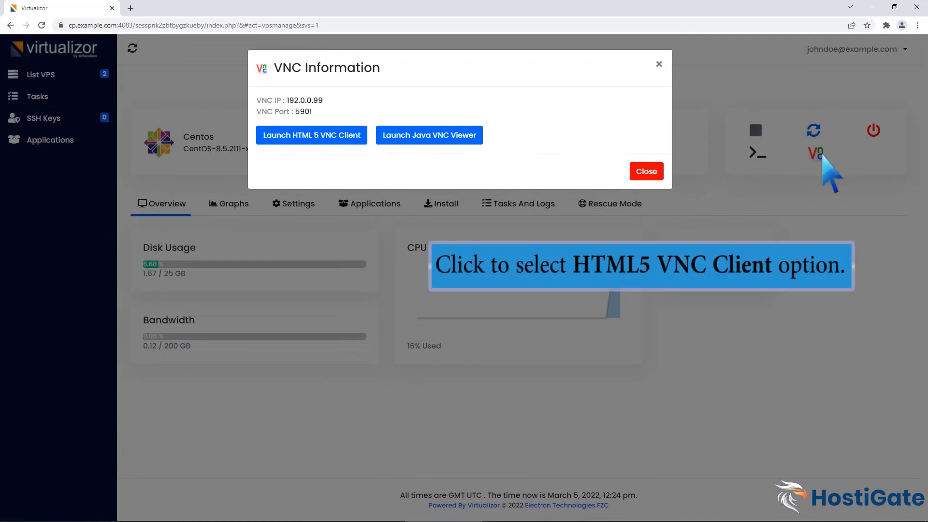
- In the HTML5 VNC console, start Install CentOS Linux 8 and continue with English
click(331, 135)
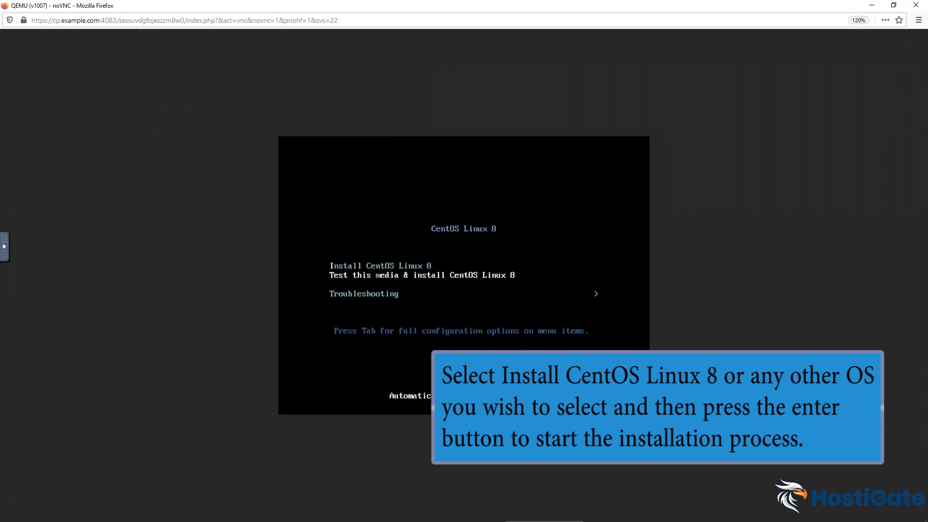
key(Up)
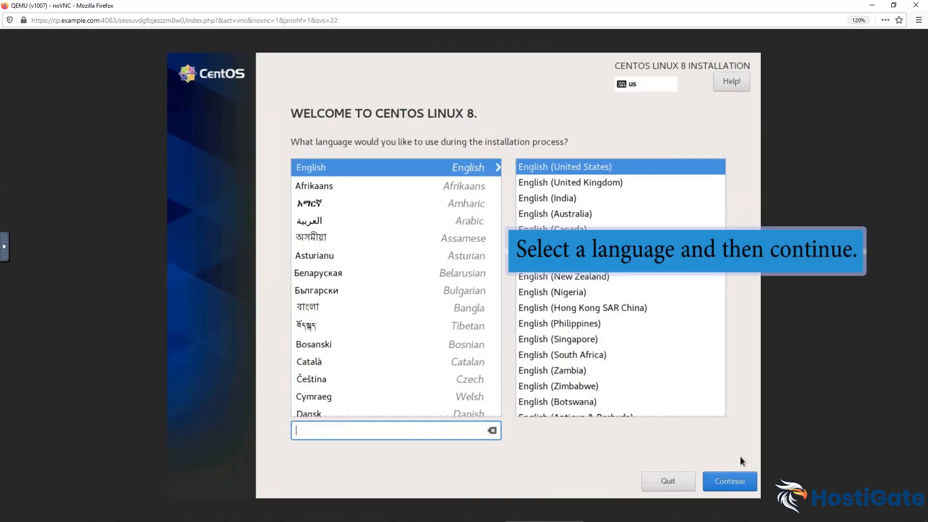
click(735, 477)
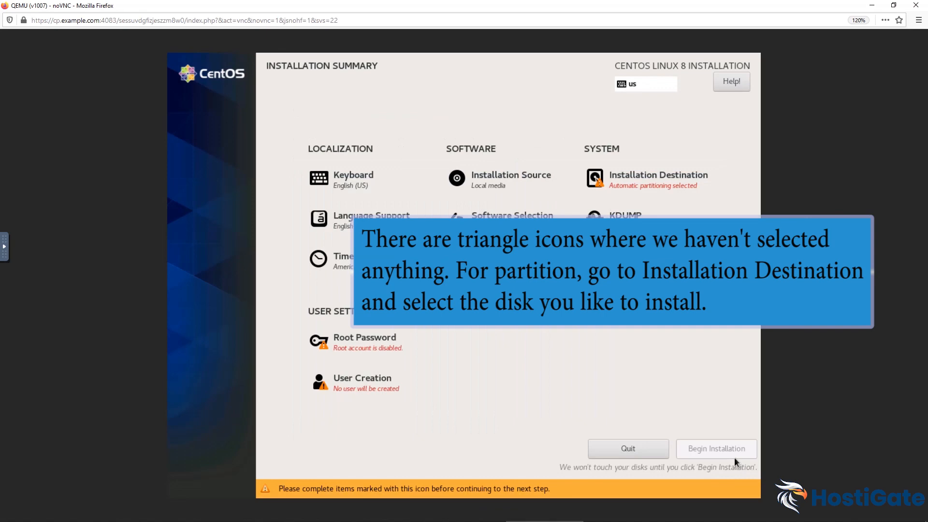
- Select the 15 GiB vda disk as the installation destination and delete all its partitions to reclaim space
click(691, 184)
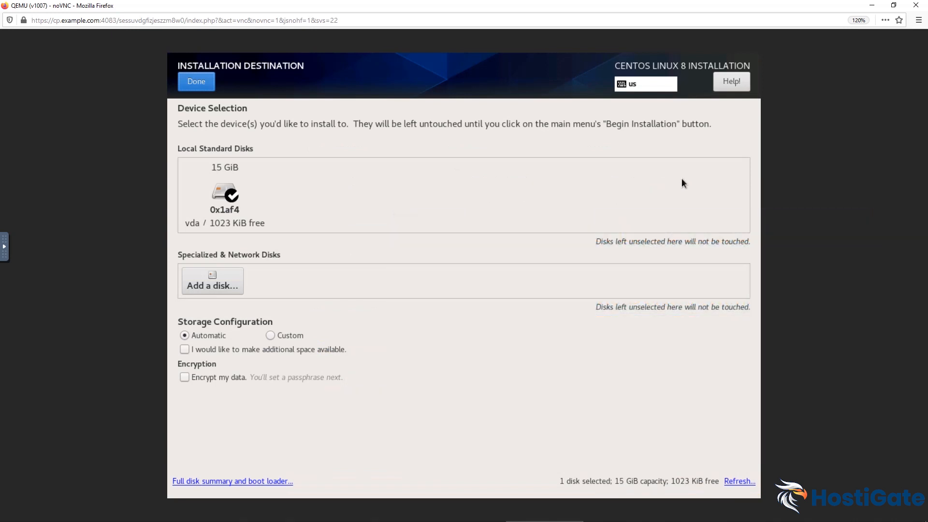
click(197, 83)
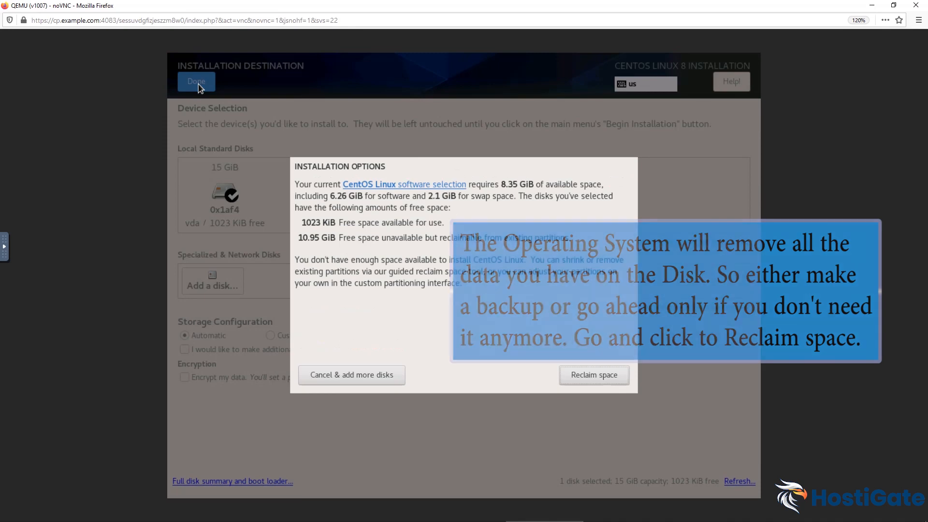
click(584, 377)
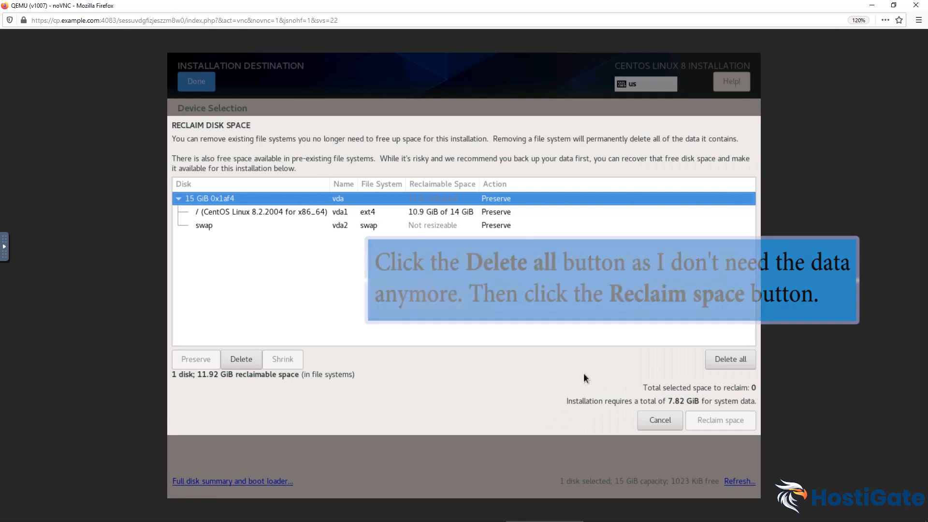
click(722, 360)
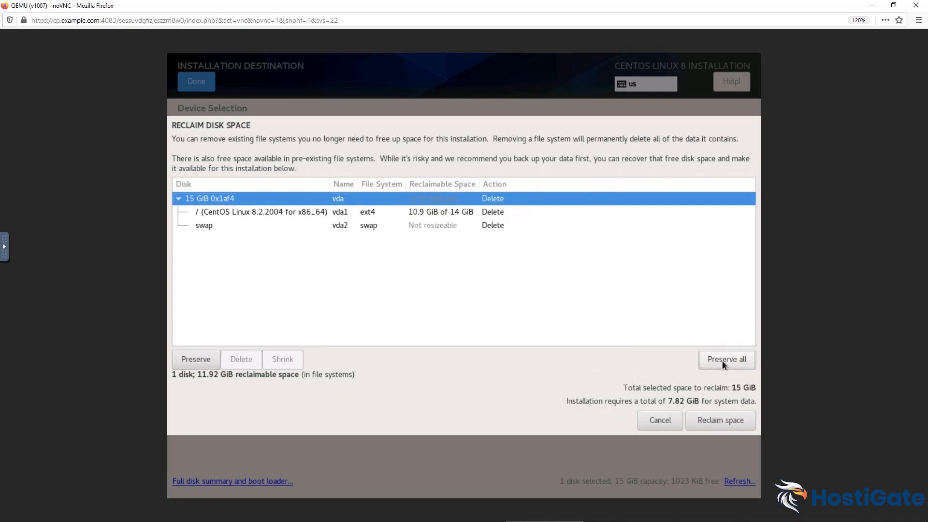
click(720, 419)
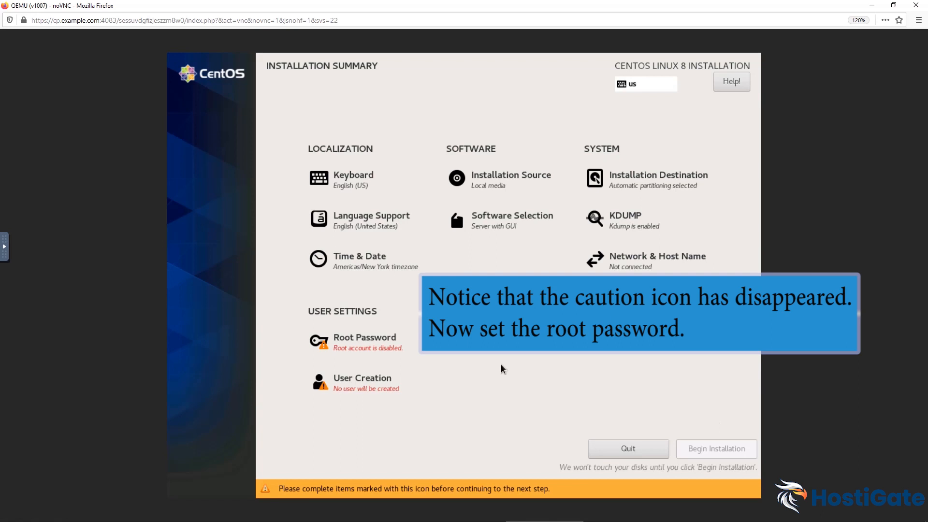
- Enter the root password in both fields and confirm it despite the weak rating
click(370, 352)
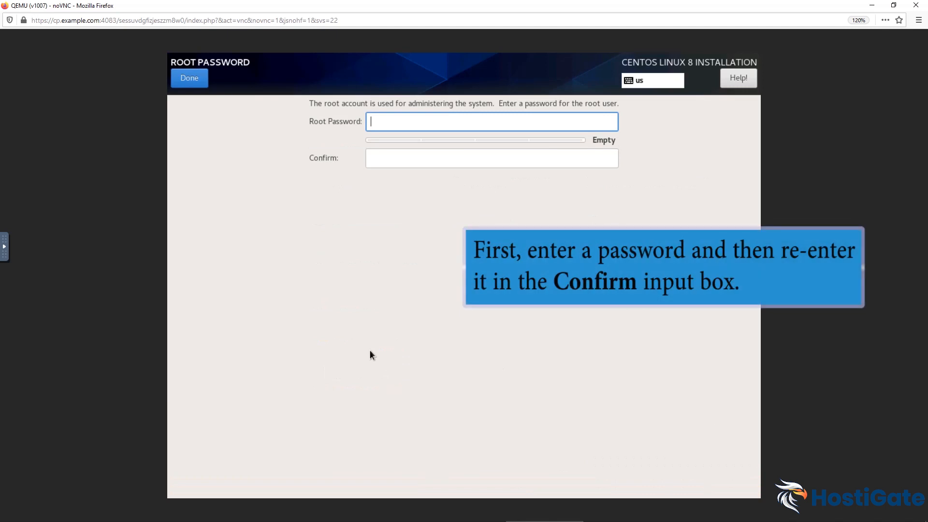
text(1234567)
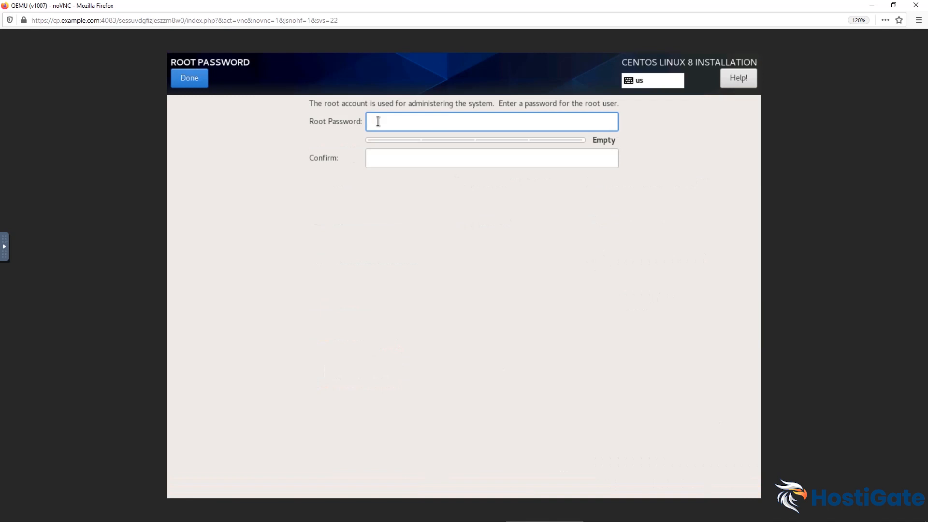
text(89)
click(391, 155)
text(123456789)
click(198, 76)
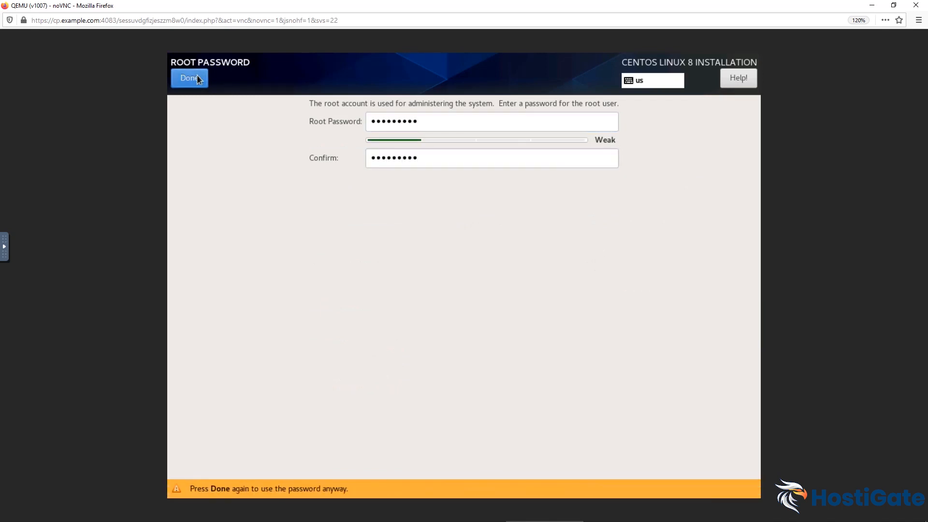
click(197, 75)
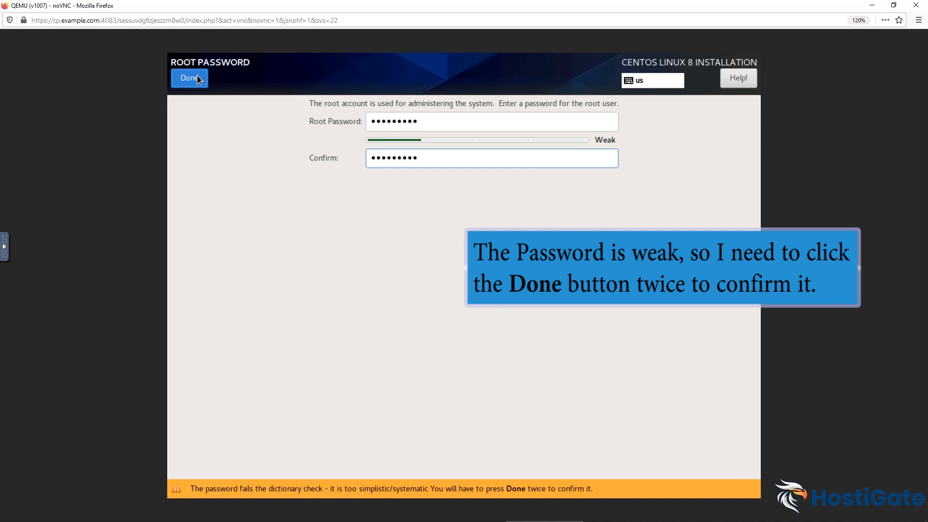
click(196, 76)
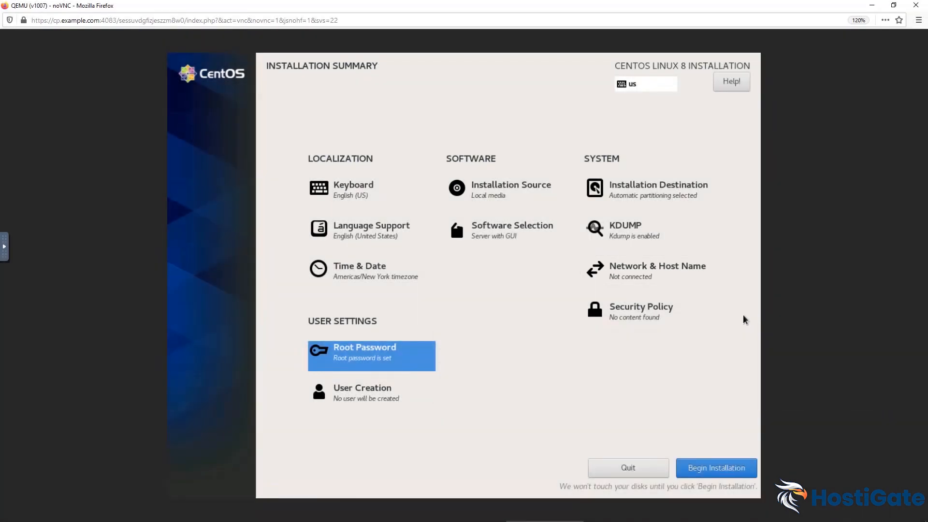
- Switch on the ens3 Ethernet connection and apply host name server.example.com
click(655, 278)
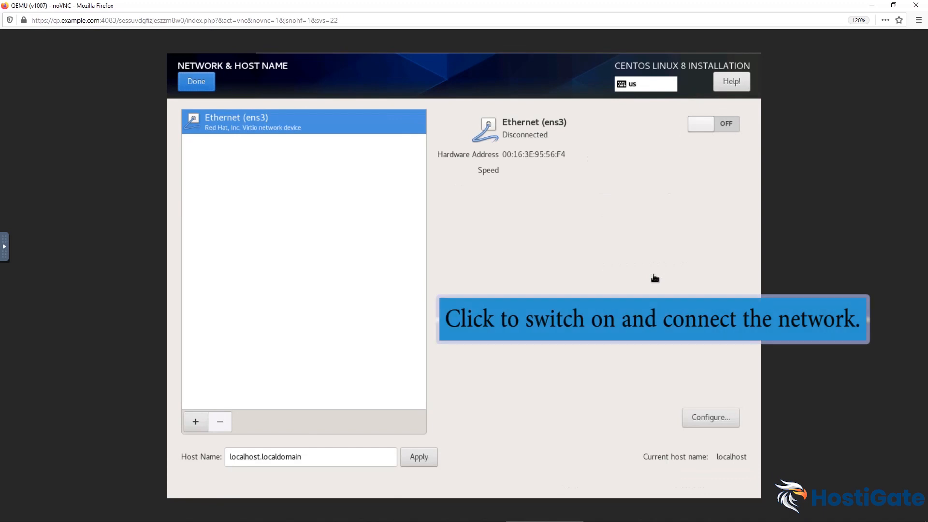
click(720, 123)
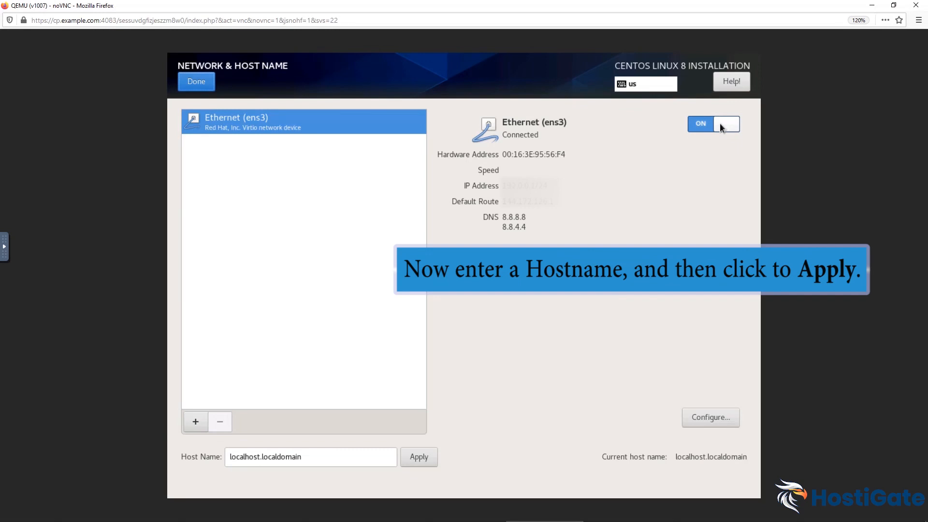
drag(321, 460, 204, 466)
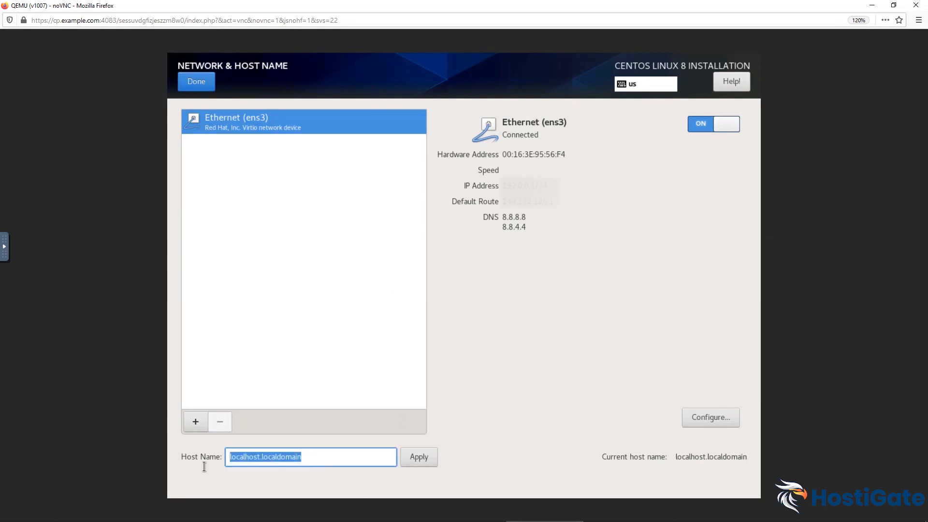
text(server.example.com)
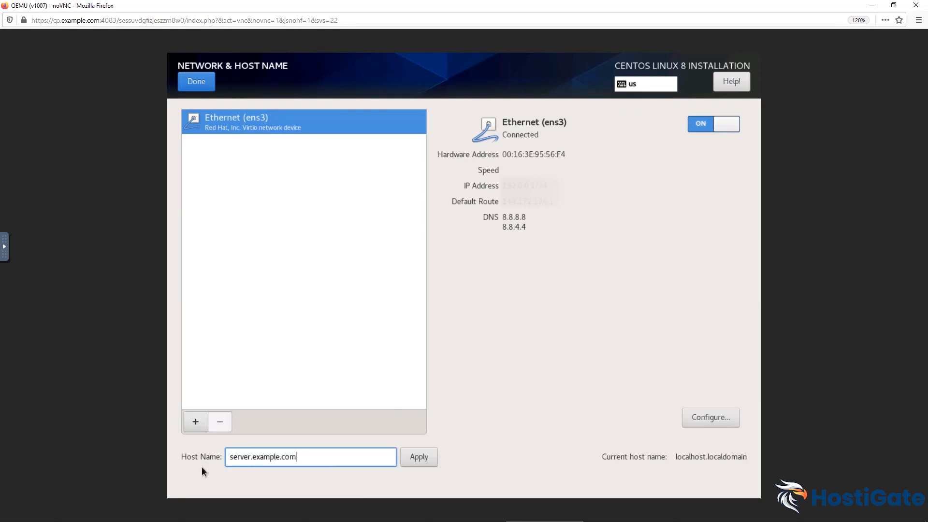
click(406, 456)
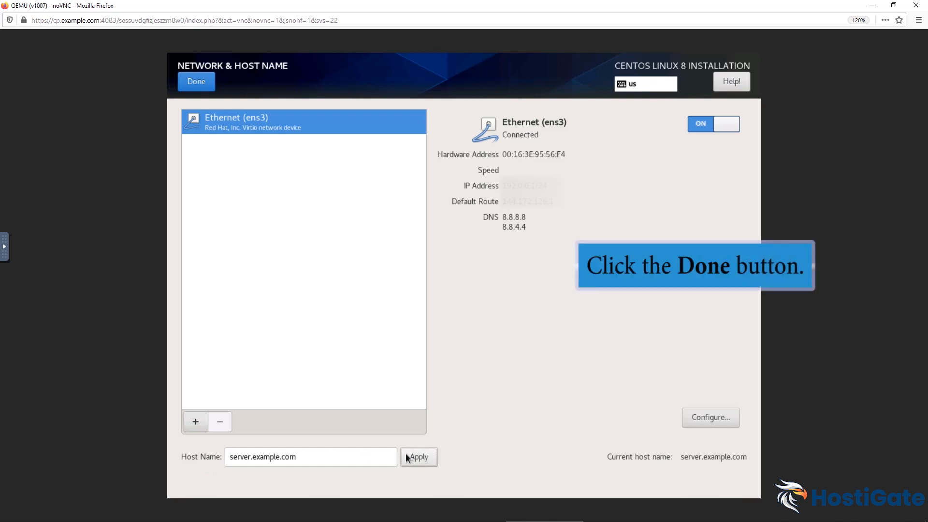
click(204, 89)
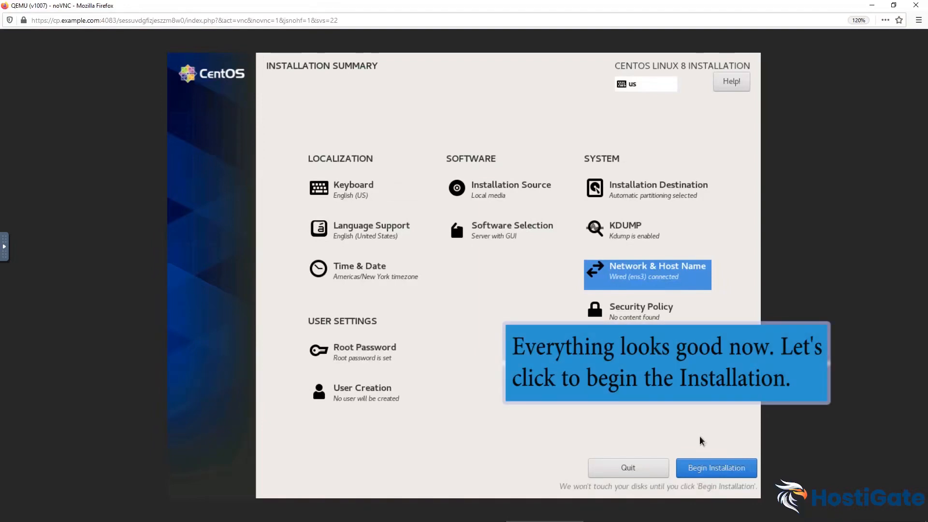
- Begin the CentOS Linux 8 installation and reboot once it completes
click(706, 463)
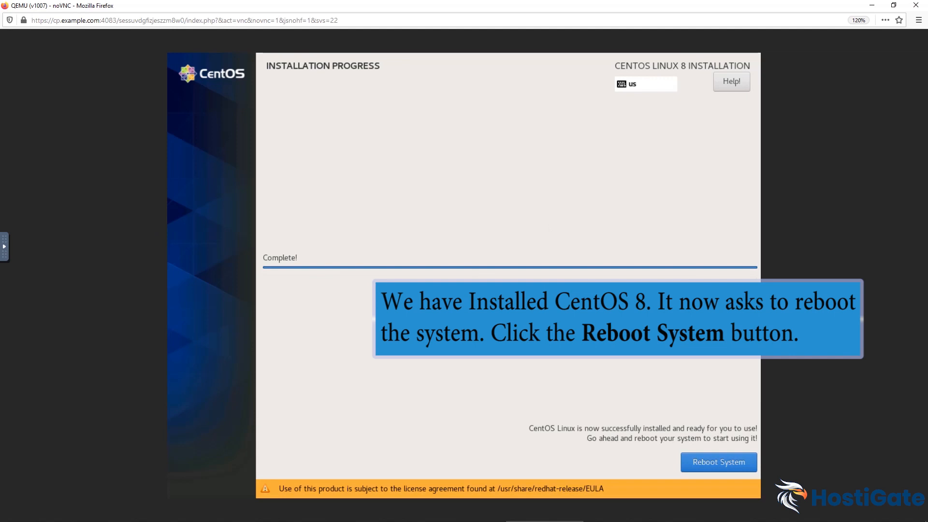
click(720, 461)
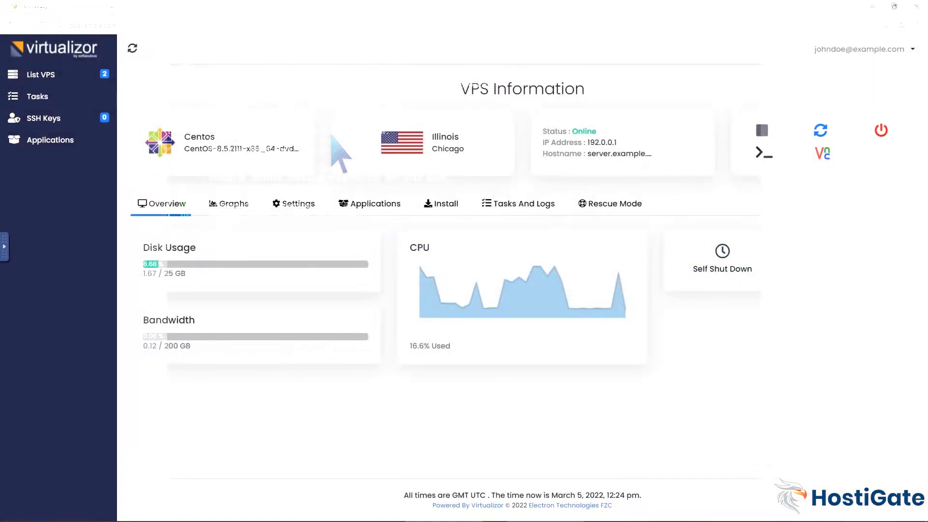
- Set boot order to '1) Hard Disk 2) CD Drive', save, and restart the VPS
click(298, 205)
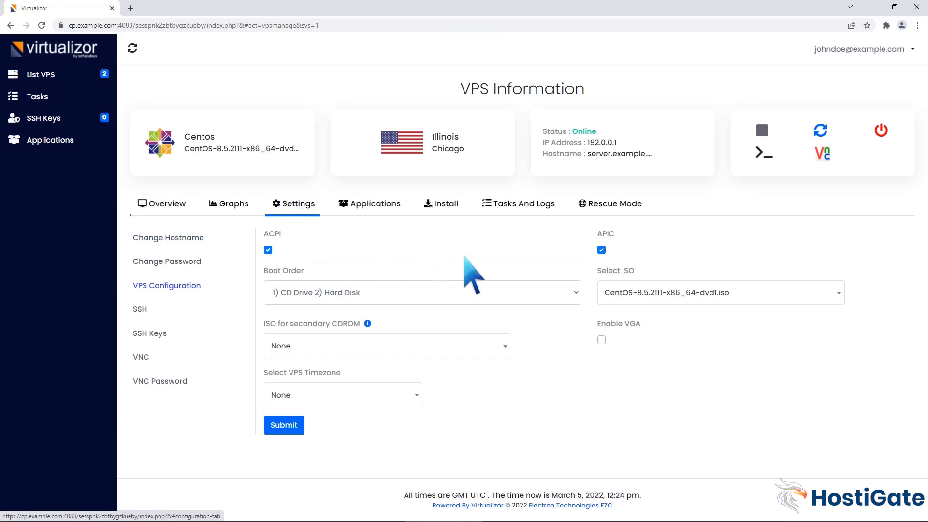
click(575, 294)
click(529, 322)
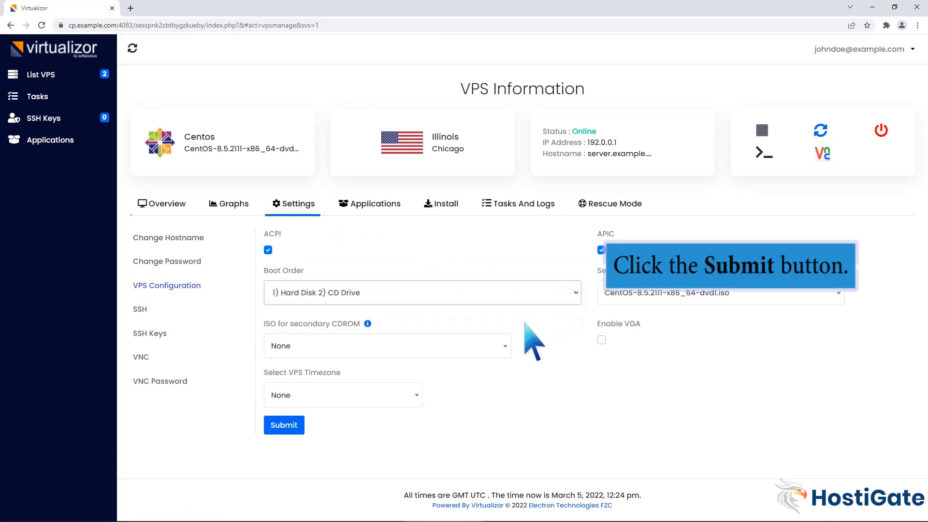
click(284, 425)
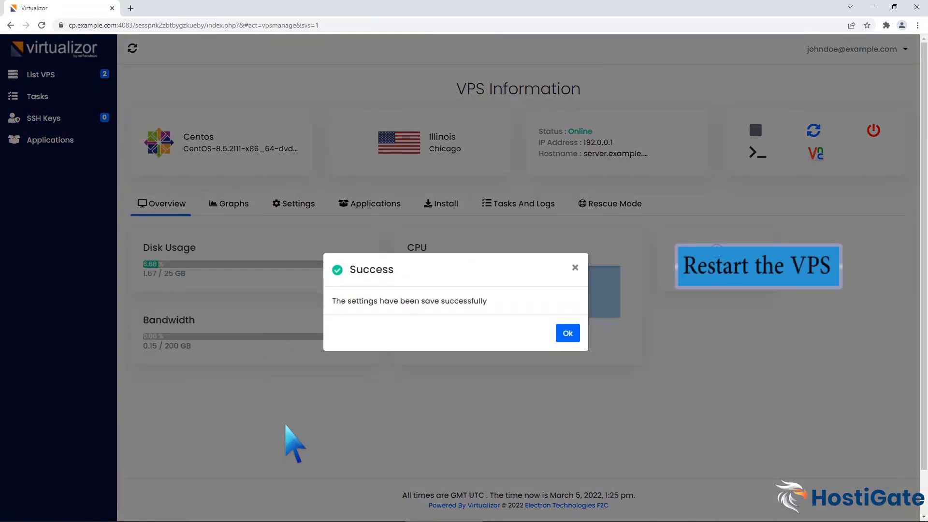
click(567, 335)
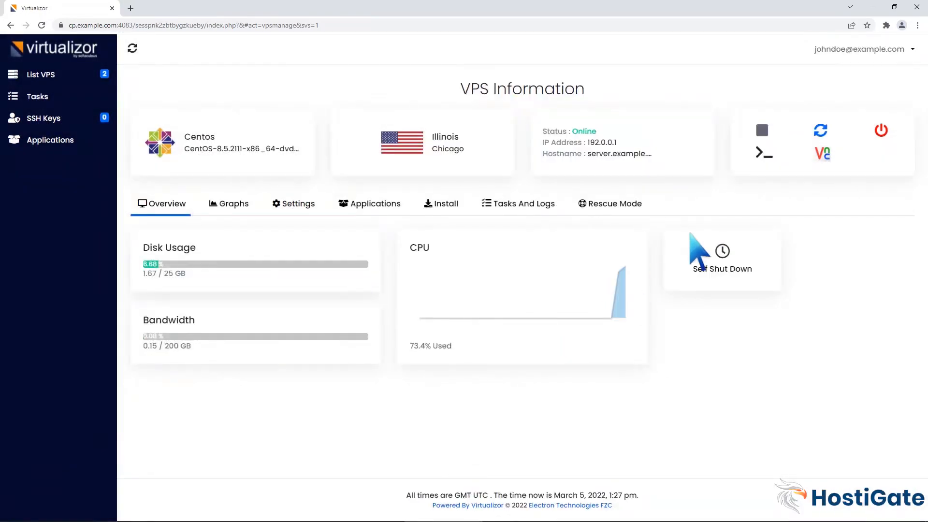
click(821, 130)
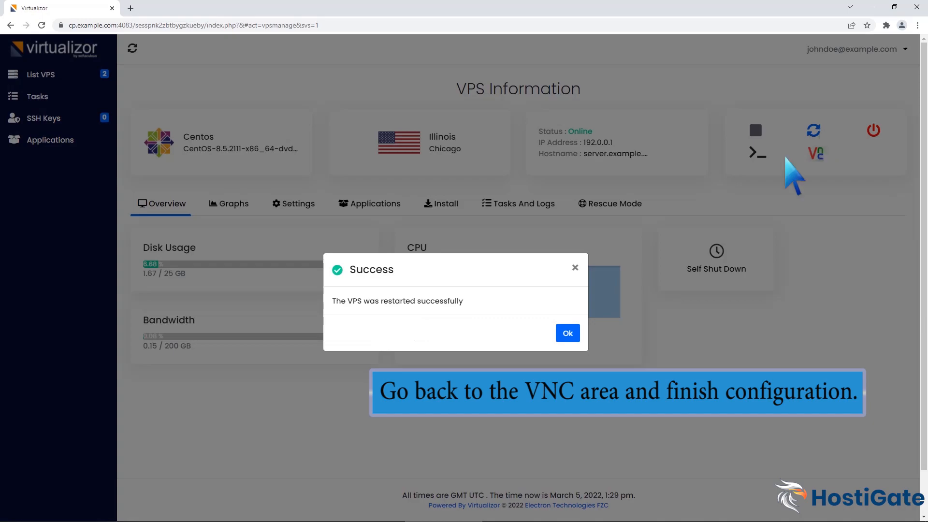
click(568, 334)
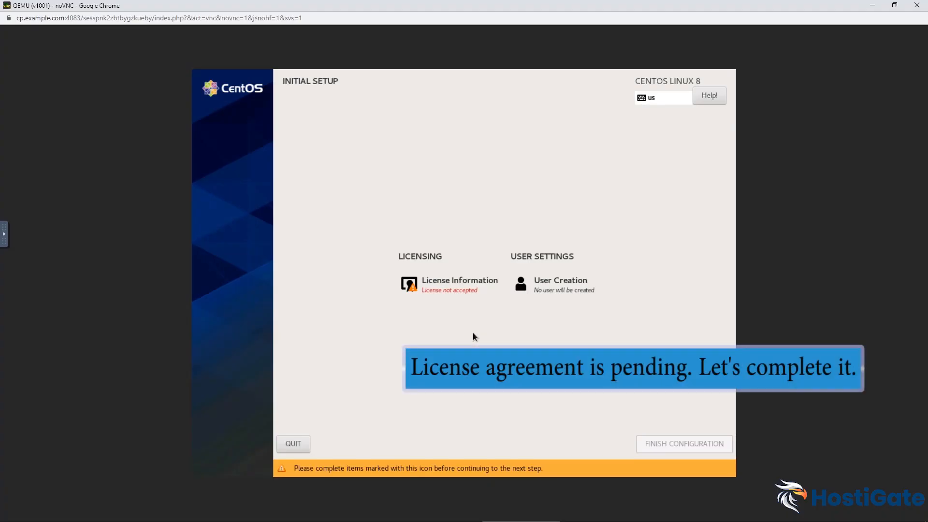
- Accept the CentOS license agreement and finish the initial configuration
click(455, 287)
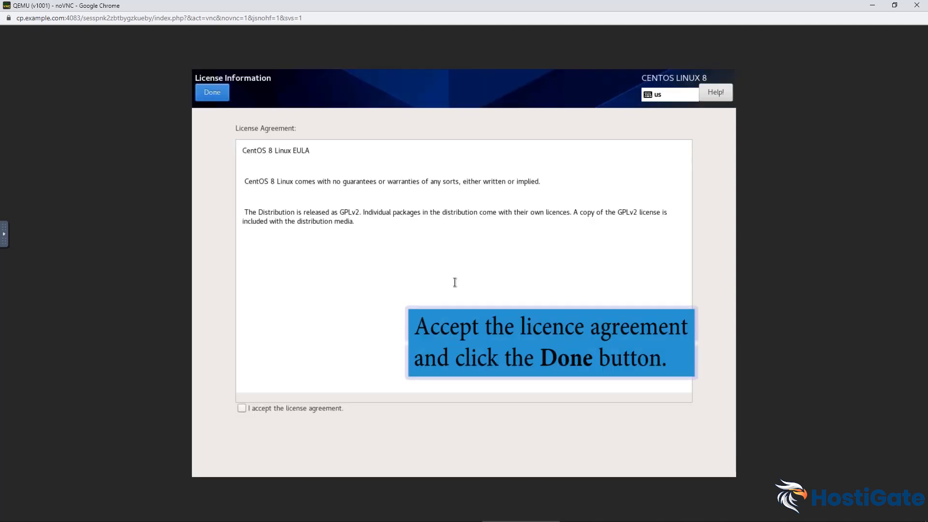
click(241, 409)
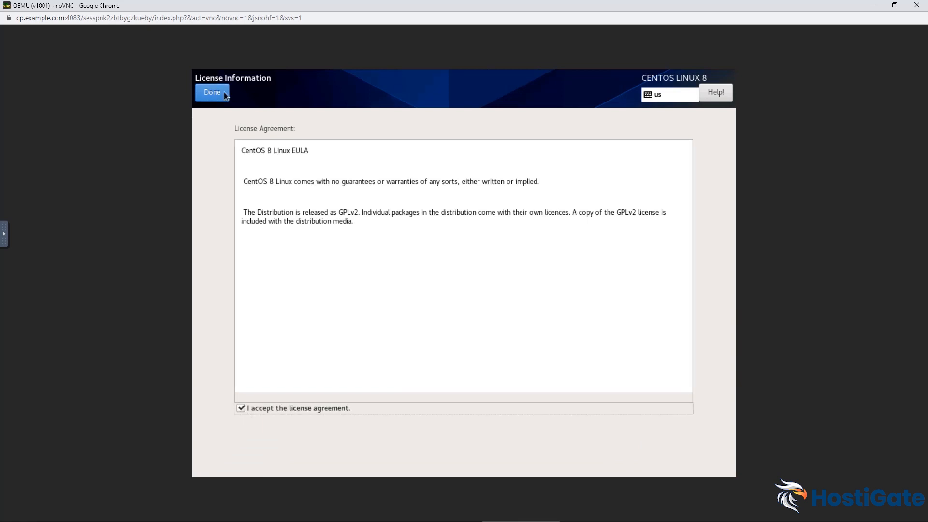
click(222, 92)
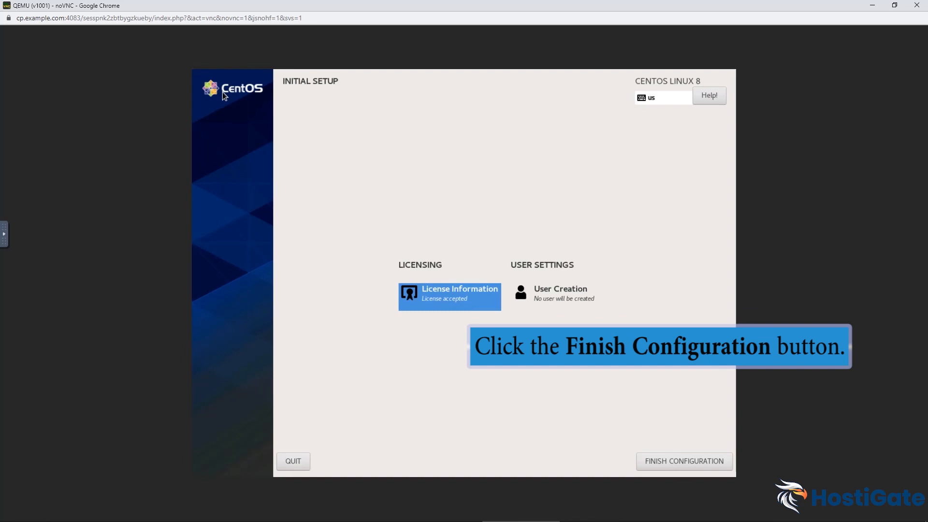
click(673, 459)
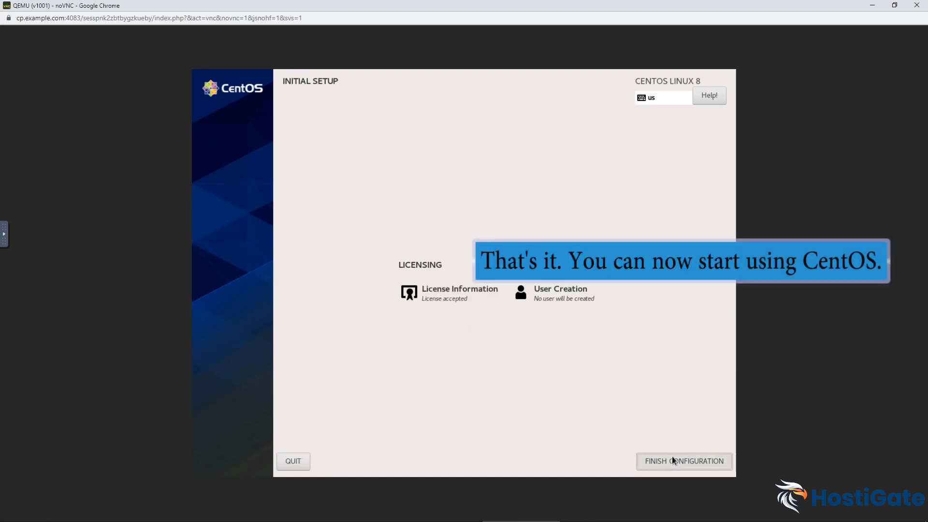